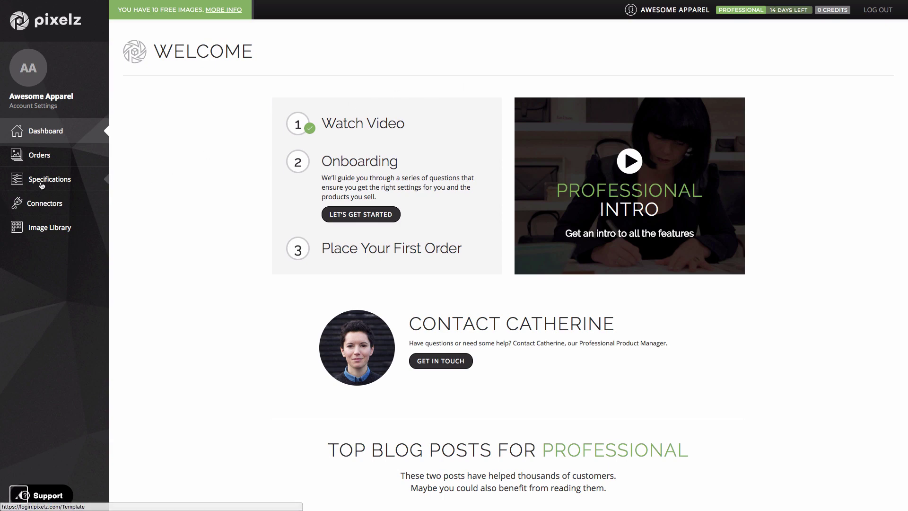
- Open the list of image specifications
{"action": "left_click", "coordinate": [45, 180]}
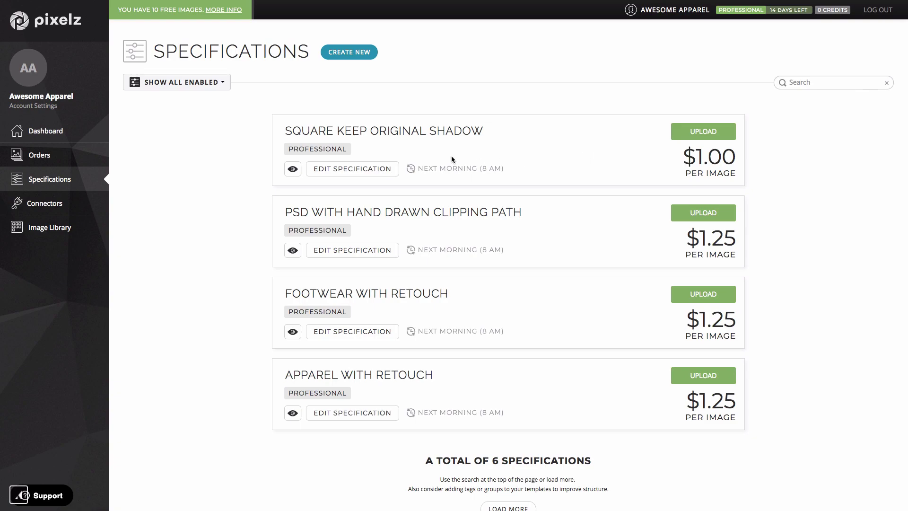
- Preview the Square Keep Original Shadow and PSD With Hand Drawn Clipping Path specification settings
{"action": "left_click", "coordinate": [292, 169]}
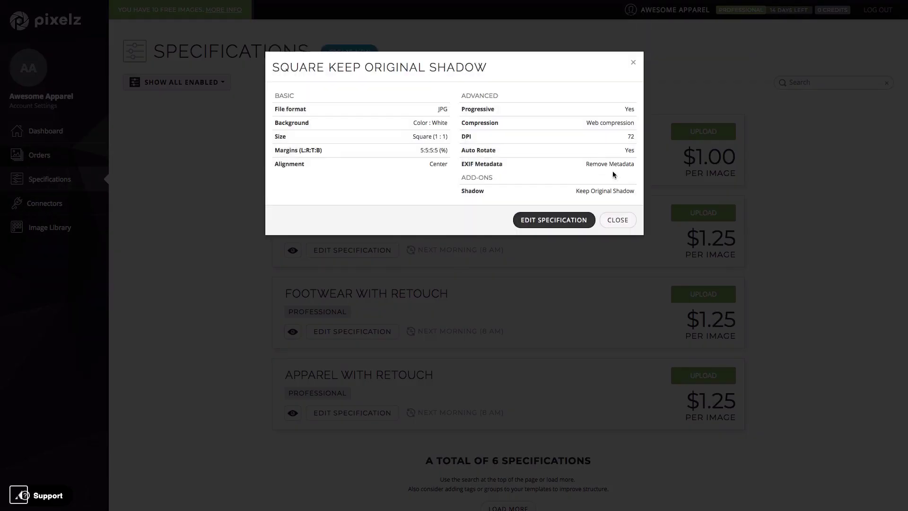
{"action": "left_click", "coordinate": [627, 221]}
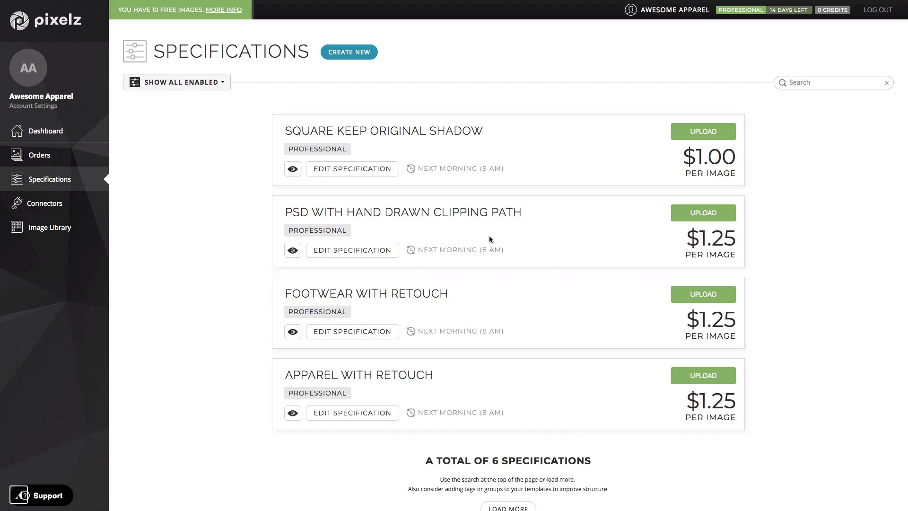
{"action": "left_click", "coordinate": [292, 250]}
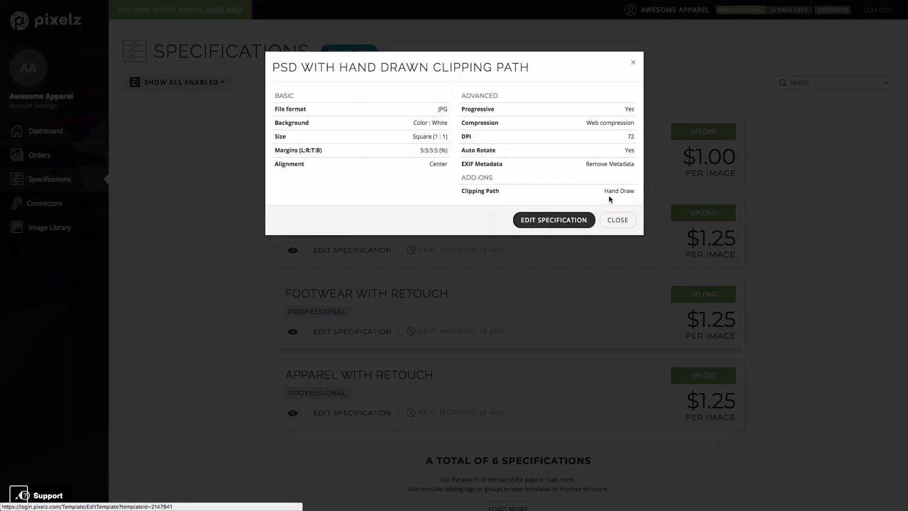
{"action": "left_click", "coordinate": [618, 220]}
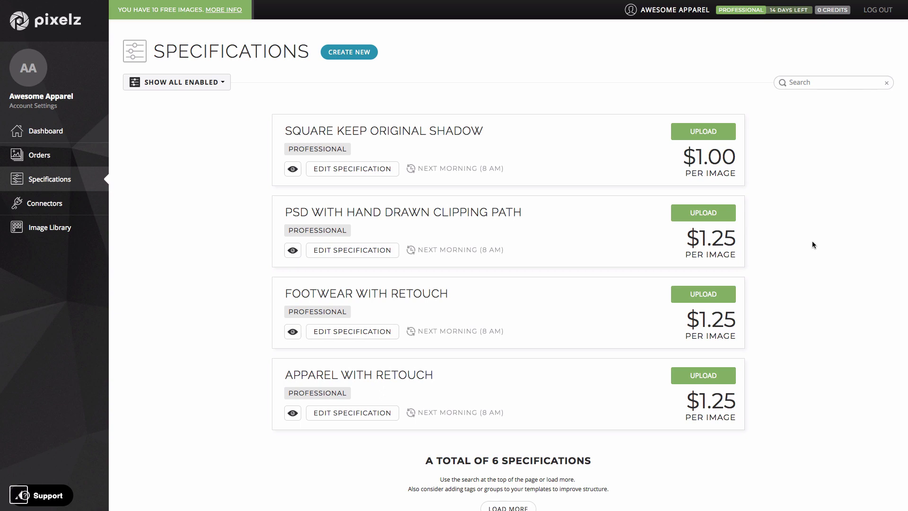
- Preview the Footwear With Retouch and Apparel With Retouch specification settings
{"action": "scroll", "coordinate": [609, 305], "scroll_direction": "down", "scroll_amount": 1}
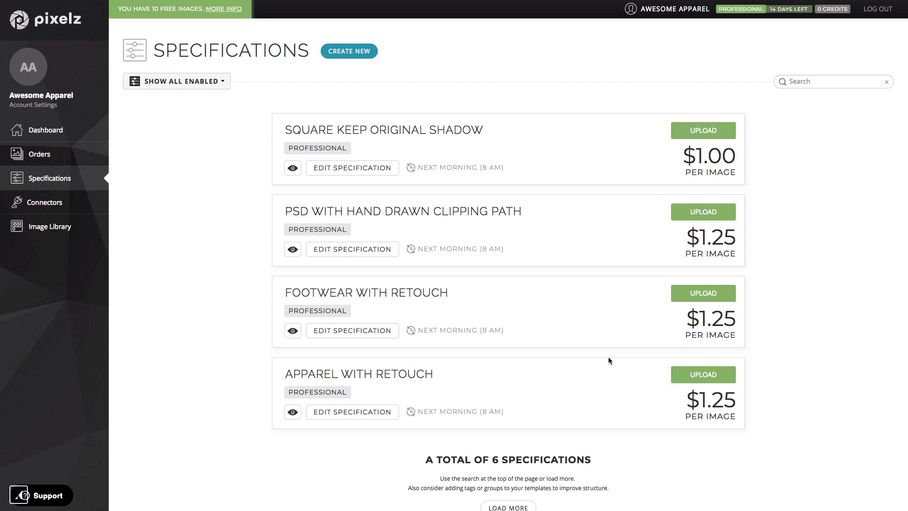
{"action": "scroll", "coordinate": [608, 361], "scroll_direction": "down", "scroll_amount": 1}
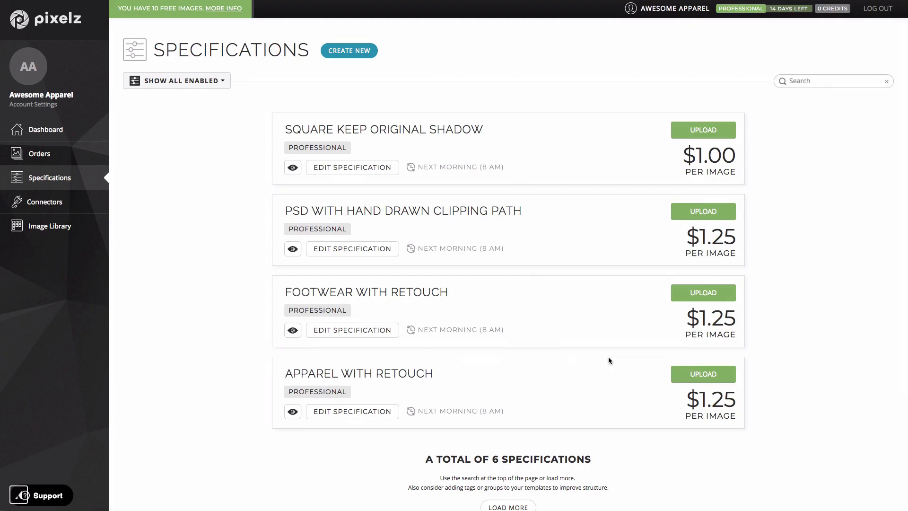
{"action": "left_click", "coordinate": [293, 331]}
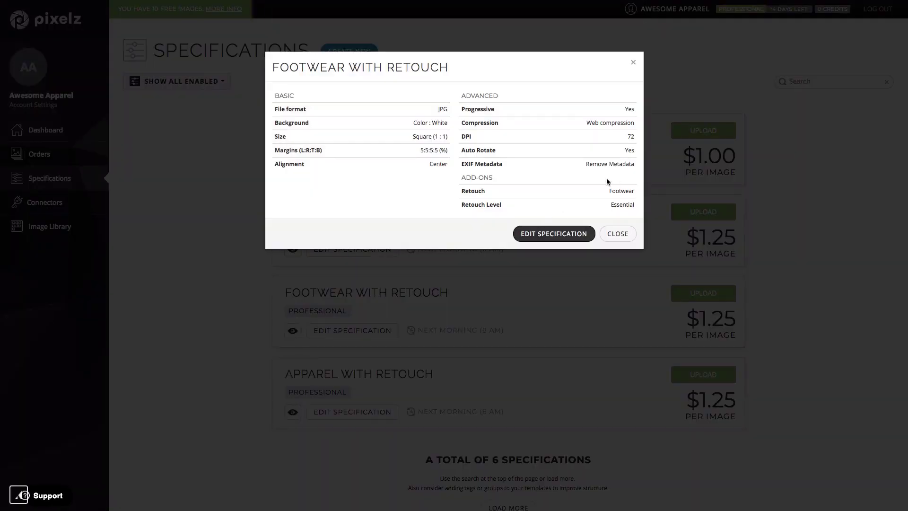
{"action": "left_click", "coordinate": [623, 236]}
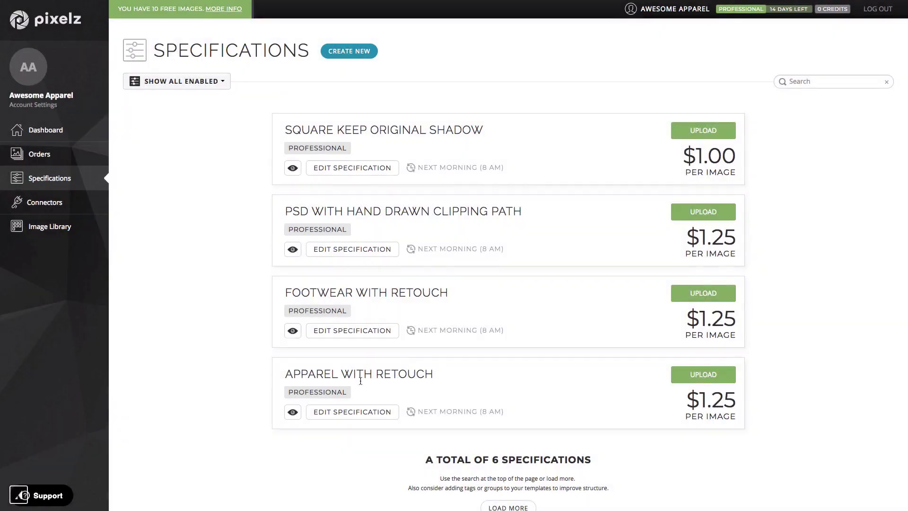
{"action": "left_click", "coordinate": [292, 411]}
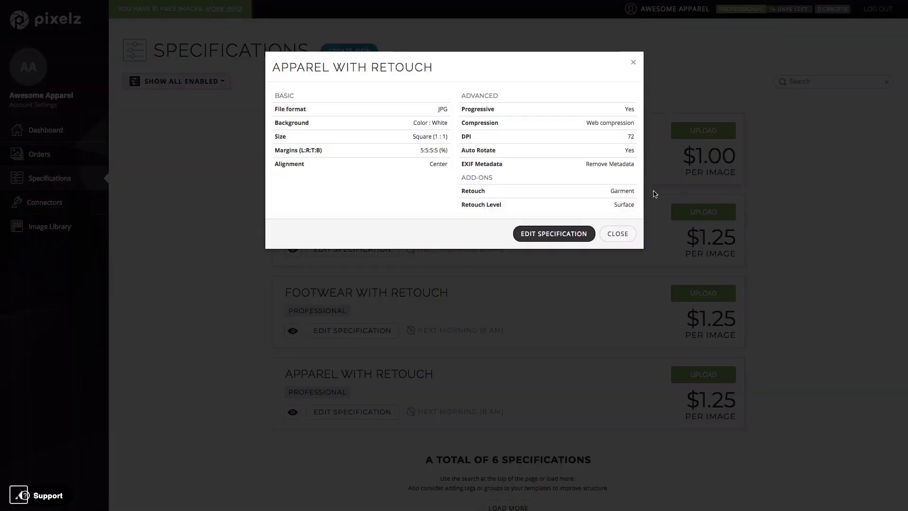
{"action": "left_click", "coordinate": [623, 235]}
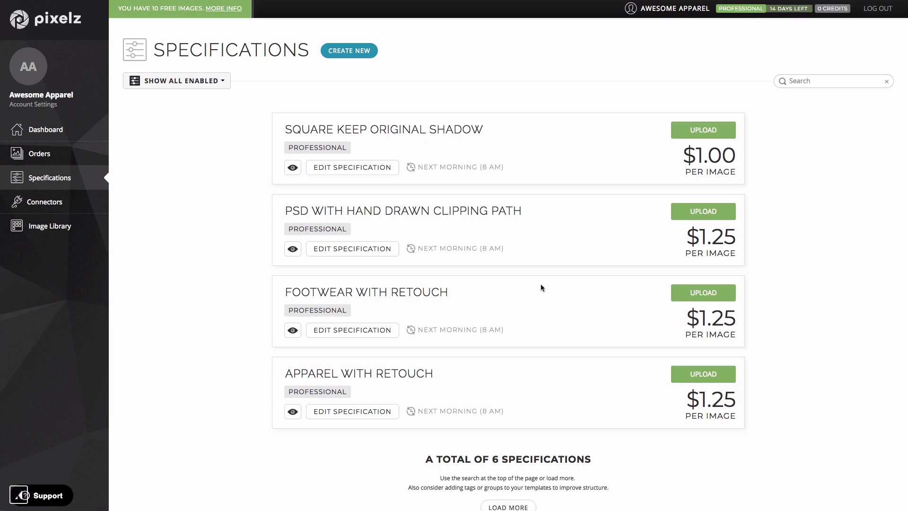
{"action": "scroll", "coordinate": [602, 252], "scroll_direction": "up", "scroll_amount": 1}
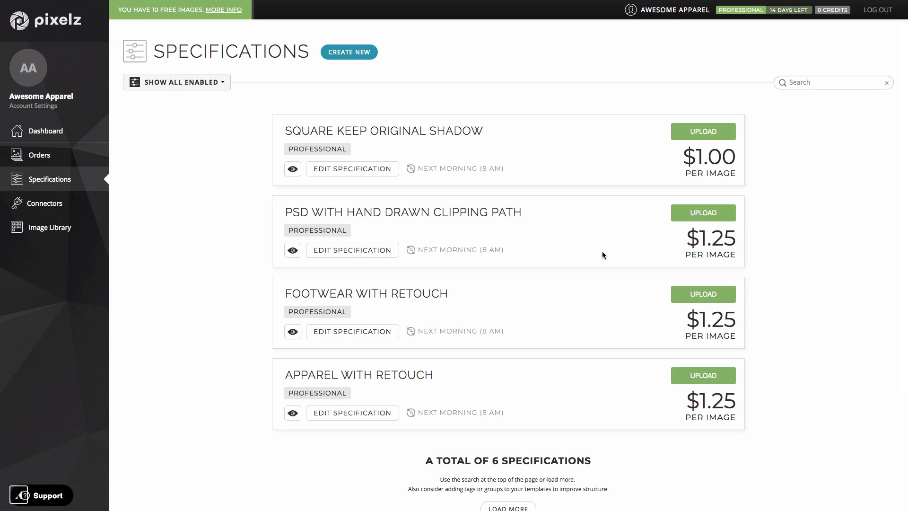
- Load more specifications to reveal Amazon Images and Invisible Mannequin, then return to the top
{"action": "scroll", "coordinate": [602, 255], "scroll_direction": "down", "scroll_amount": 2}
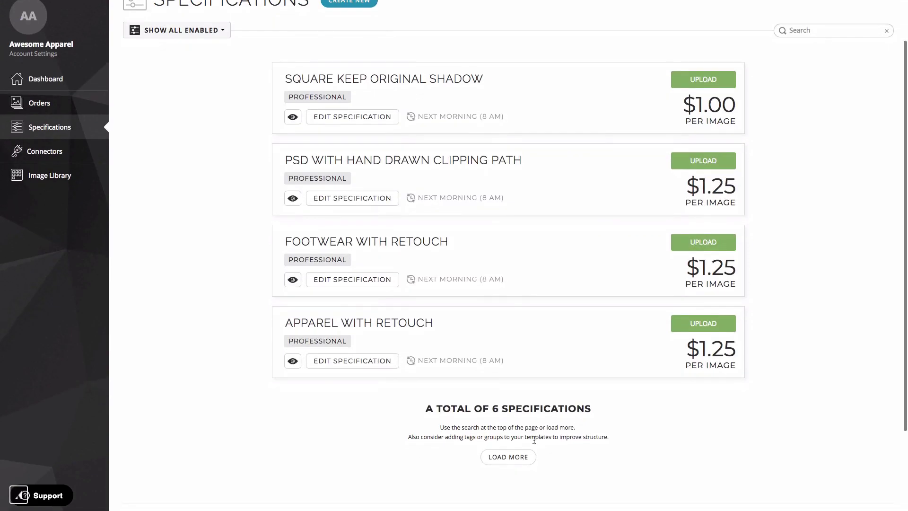
{"action": "left_click", "coordinate": [523, 457]}
{"action": "scroll", "coordinate": [674, 433], "scroll_direction": "down", "scroll_amount": 3}
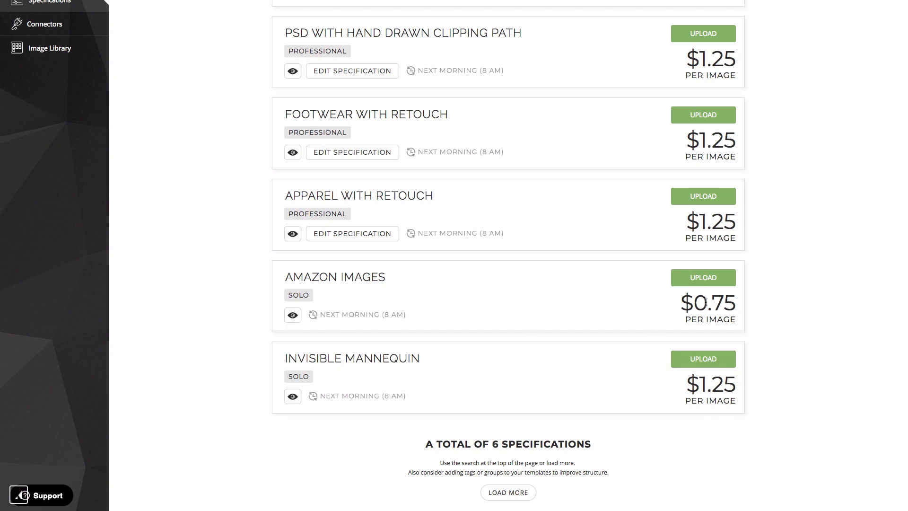
{"action": "scroll", "coordinate": [556, 116], "scroll_direction": "up", "scroll_amount": 4}
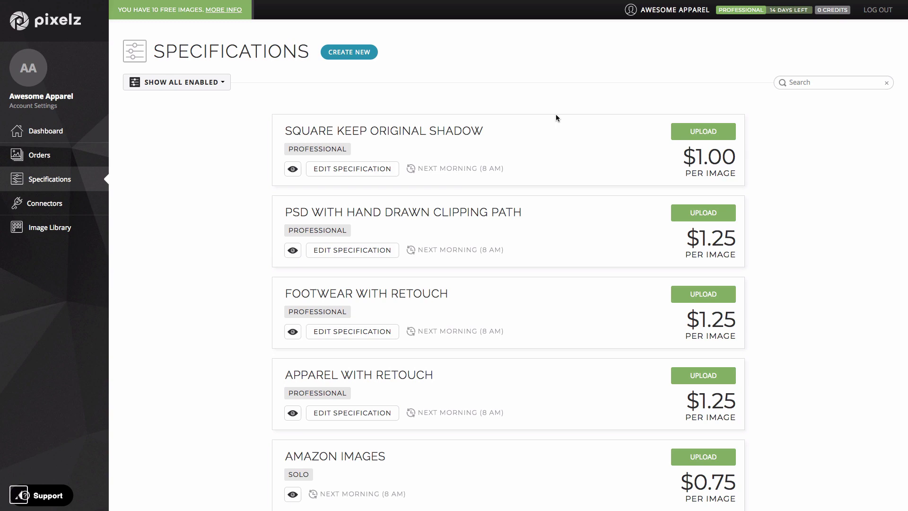
- Start creating a new specification
{"action": "left_click", "coordinate": [341, 54]}
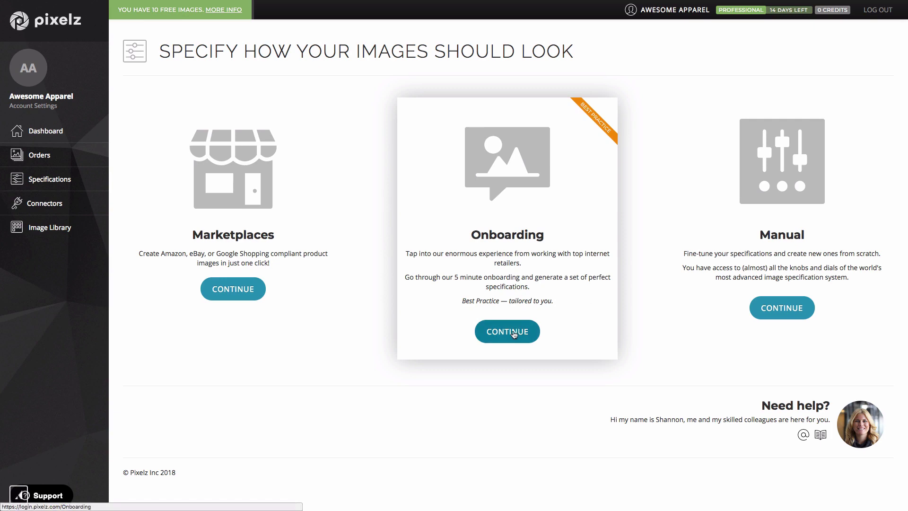
- Begin guided onboarding and mark Apparel, Footwear and Accessories as products you sell
{"action": "left_click", "coordinate": [507, 331]}
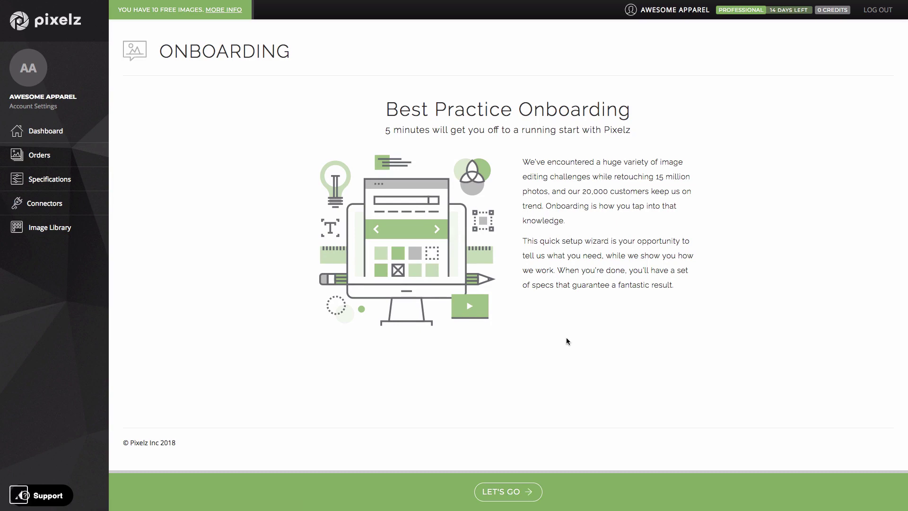
{"action": "left_click", "coordinate": [511, 491]}
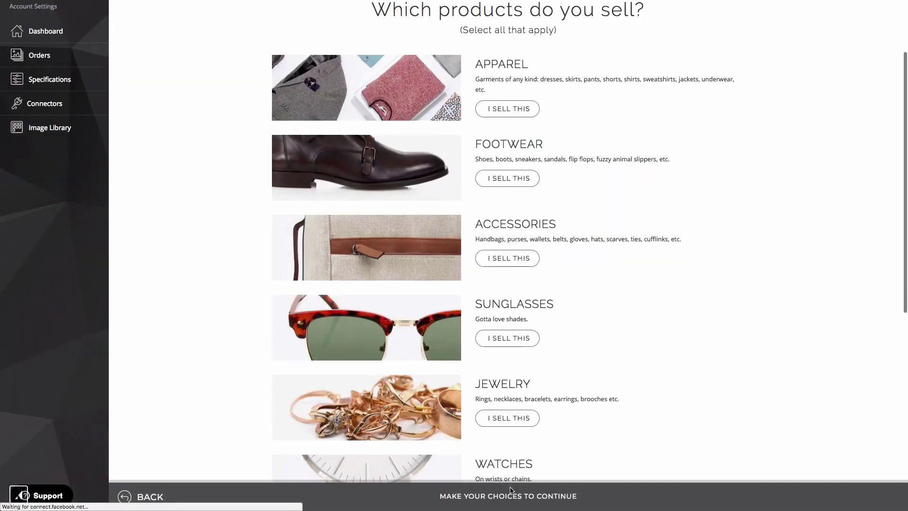
{"action": "scroll", "coordinate": [611, 154], "scroll_direction": "up", "scroll_amount": 3}
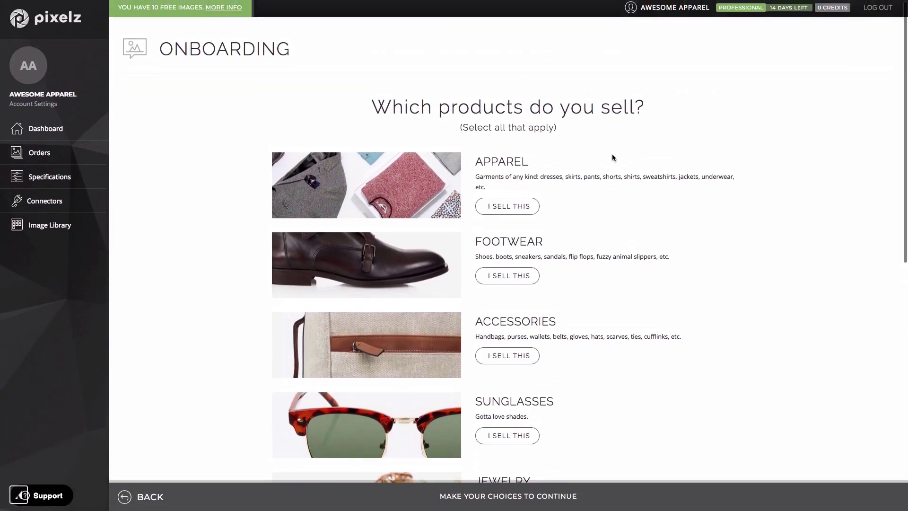
{"action": "left_click", "coordinate": [525, 211]}
{"action": "left_click", "coordinate": [522, 278]}
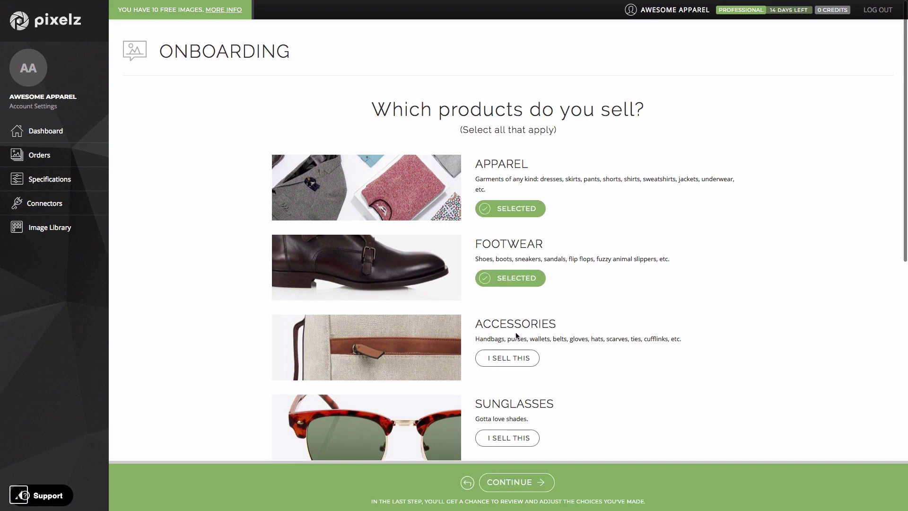
{"action": "left_click", "coordinate": [516, 363]}
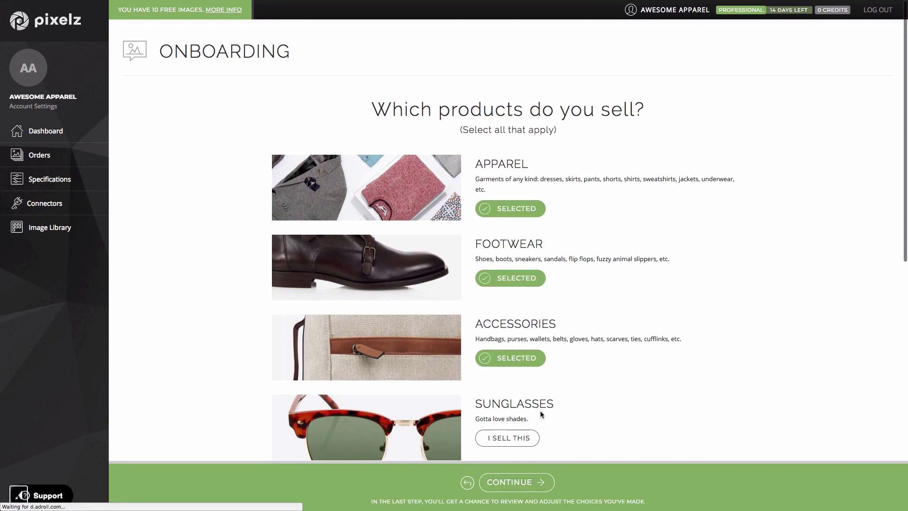
{"action": "left_click", "coordinate": [515, 483]}
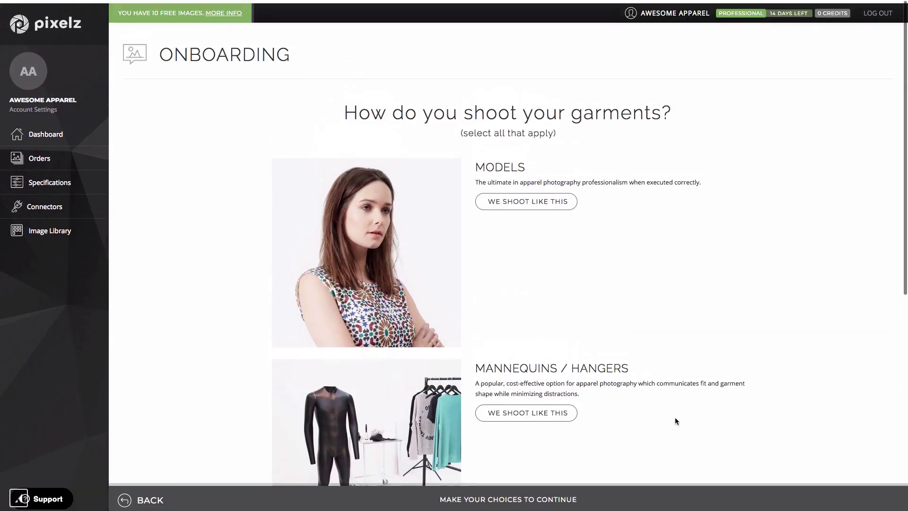
- Choose Mannequins / Hangers as the shooting method to get the proposed specifications
{"action": "left_click", "coordinate": [548, 410]}
{"action": "scroll", "coordinate": [692, 422], "scroll_direction": "down", "scroll_amount": 3}
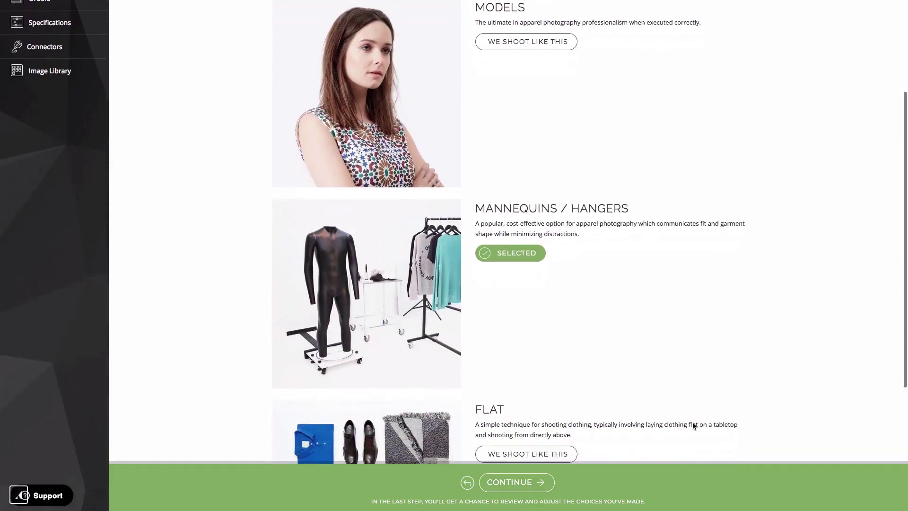
{"action": "left_click", "coordinate": [523, 482]}
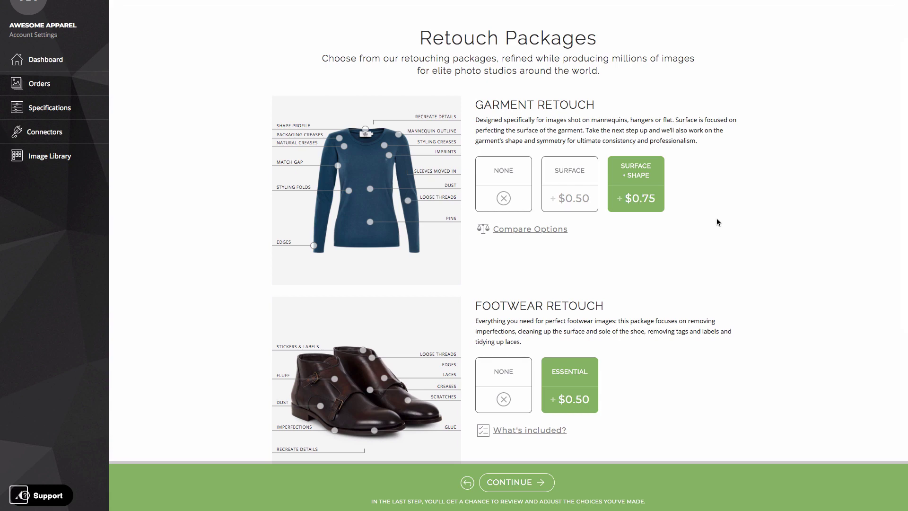
- Review the Footwear Retouch Essential ($0.50) feature list, then close it
{"action": "scroll", "coordinate": [748, 249], "scroll_direction": "down", "scroll_amount": 4}
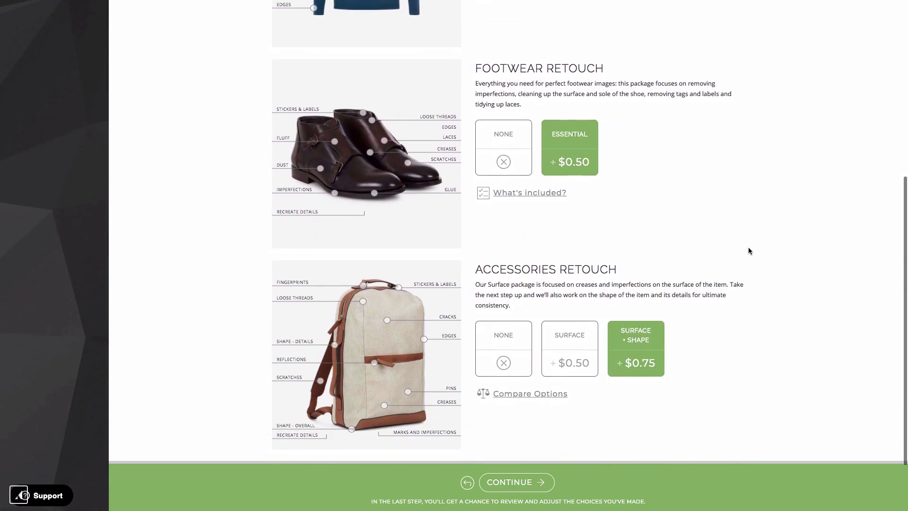
{"action": "scroll", "coordinate": [749, 247], "scroll_direction": "up", "scroll_amount": 4}
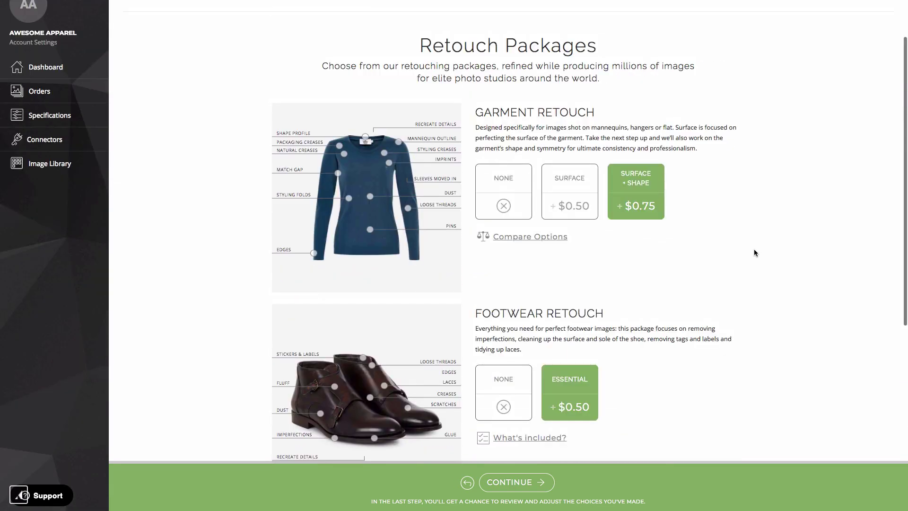
{"action": "left_click", "coordinate": [532, 439]}
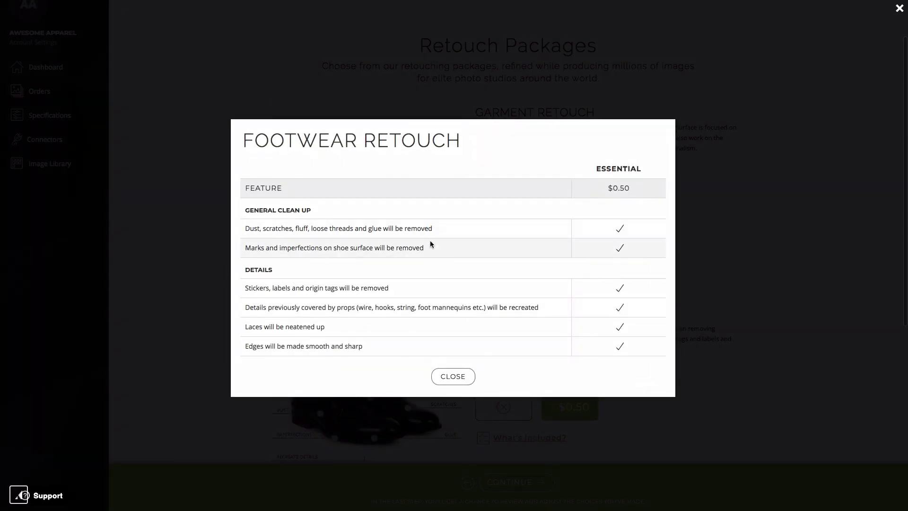
{"action": "scroll", "coordinate": [433, 256], "scroll_direction": "down", "scroll_amount": 2}
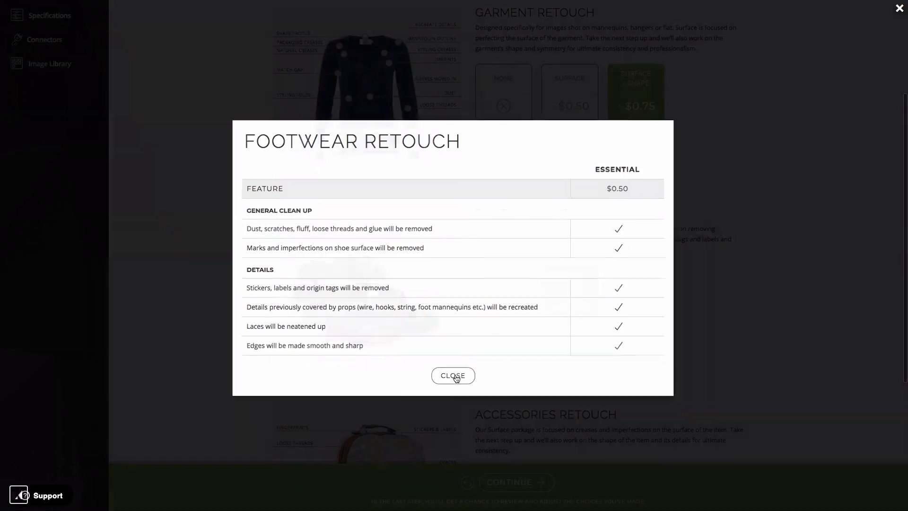
{"action": "left_click", "coordinate": [457, 379]}
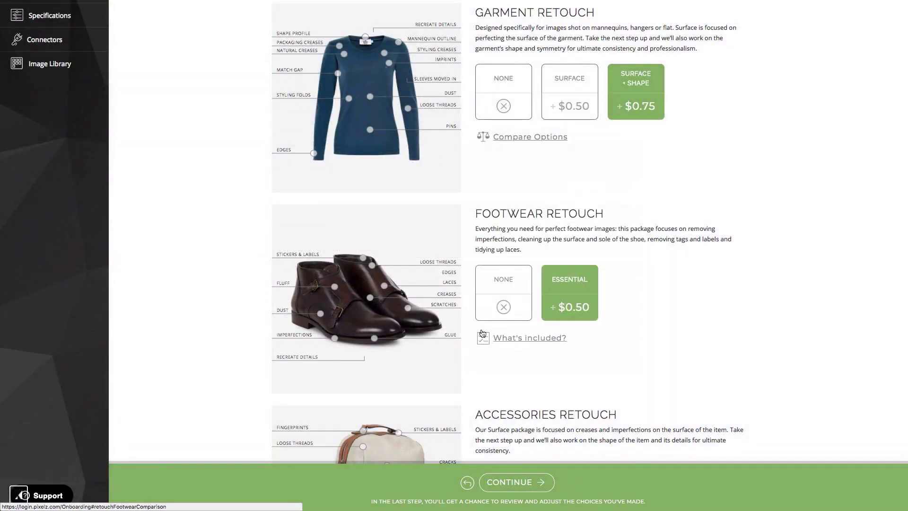
- Compare Garment Retouch Surface versus Surface + Shape in the comparison table, then close it
{"action": "left_click", "coordinate": [529, 137]}
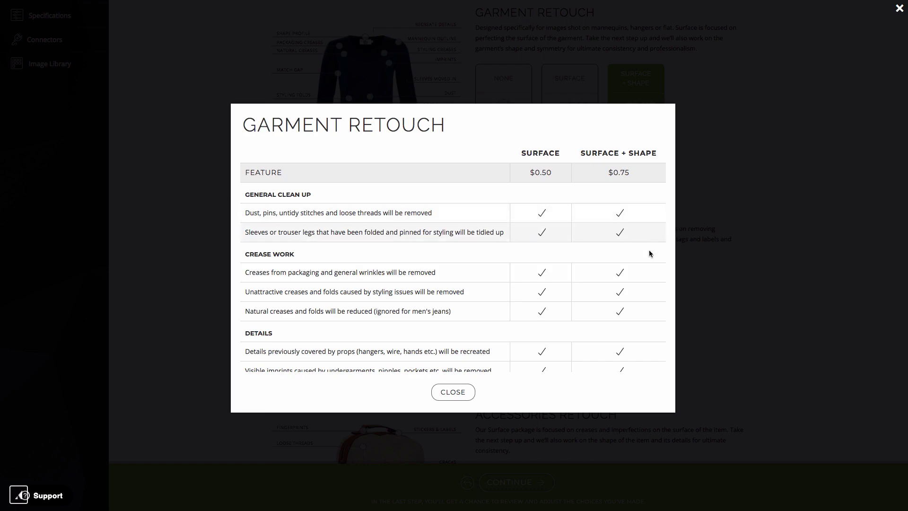
{"action": "scroll", "coordinate": [647, 308], "scroll_direction": "down", "scroll_amount": 1}
{"action": "scroll", "coordinate": [647, 308], "scroll_direction": "down", "scroll_amount": 5}
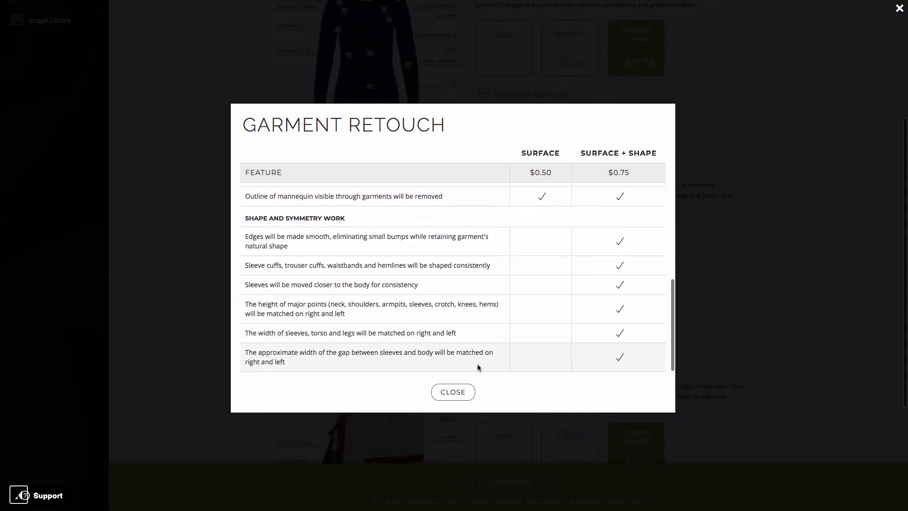
{"action": "left_click", "coordinate": [453, 392]}
{"action": "scroll", "coordinate": [695, 287], "scroll_direction": "up", "scroll_amount": 3}
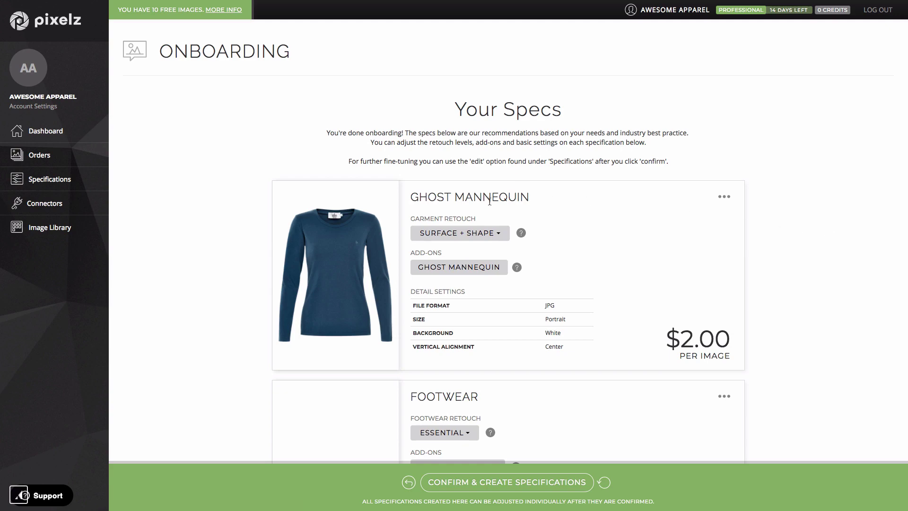
- Confirm and create the proposed Ghost Mannequin, Footwear and Accessories specifications
{"action": "scroll", "coordinate": [845, 223], "scroll_direction": "down", "scroll_amount": 1}
{"action": "scroll", "coordinate": [846, 224], "scroll_direction": "down", "scroll_amount": 8}
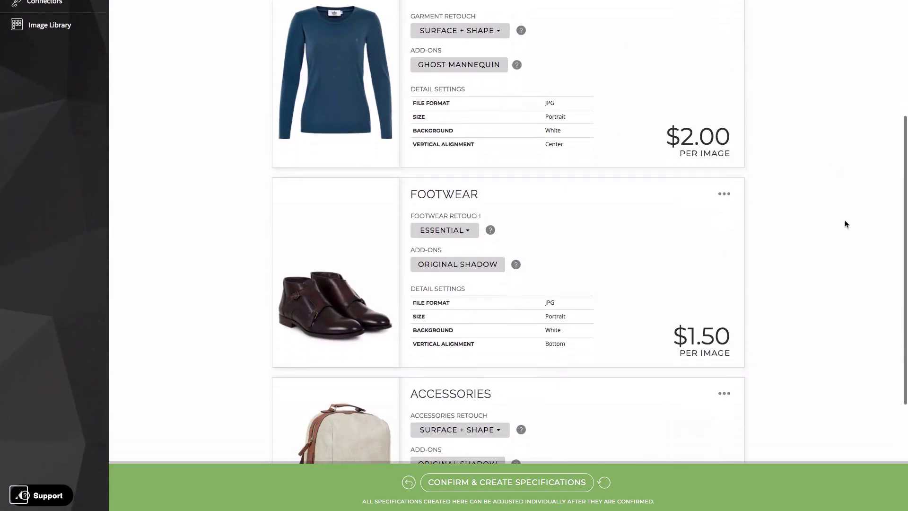
{"action": "scroll", "coordinate": [845, 220], "scroll_direction": "up", "scroll_amount": 8}
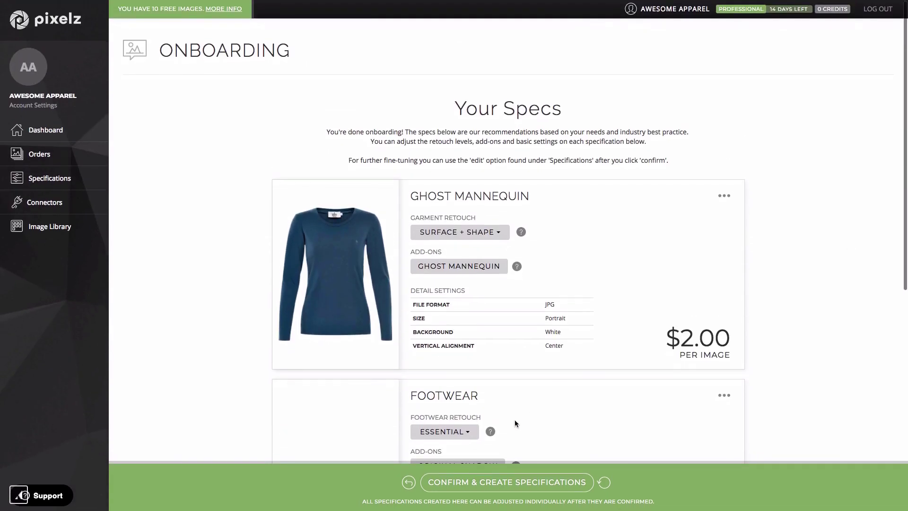
{"action": "left_click", "coordinate": [515, 483]}
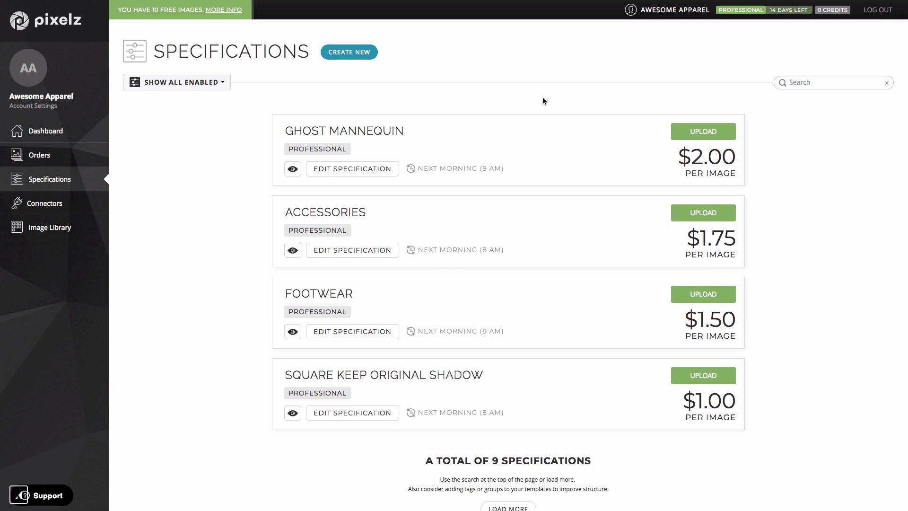
- Upload Linen_natural_swatch.jpg and Bag_1 through Bag_3.jpg from the computer into an Accessories order
{"action": "left_click", "coordinate": [709, 216]}
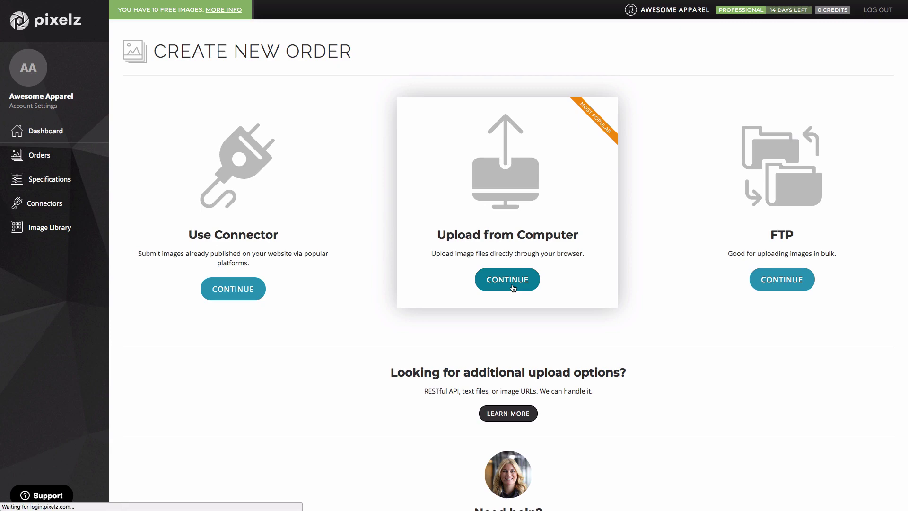
{"action": "left_click", "coordinate": [514, 287]}
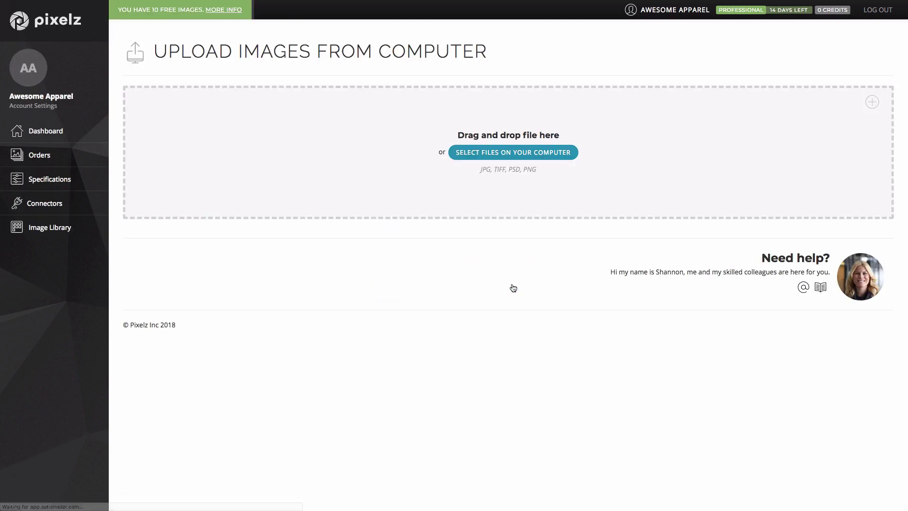
{"action": "left_click", "coordinate": [519, 154]}
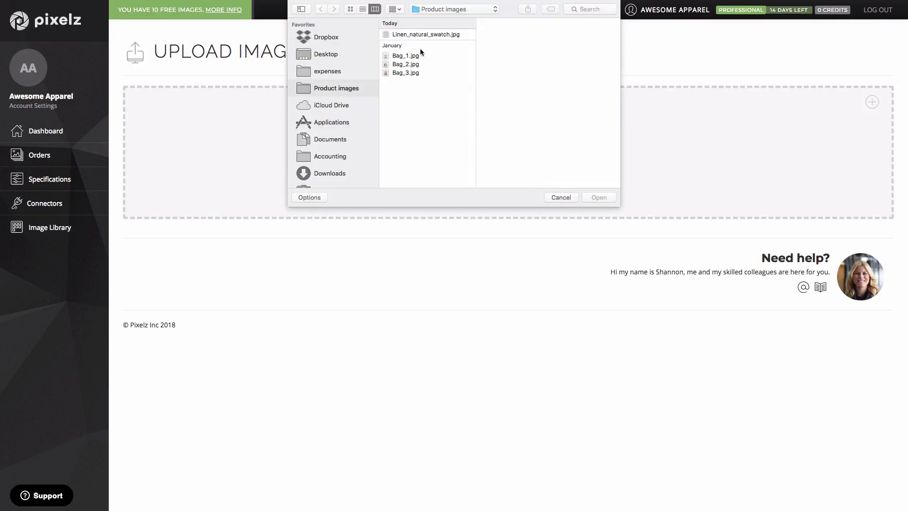
{"action": "left_click", "coordinate": [418, 35]}
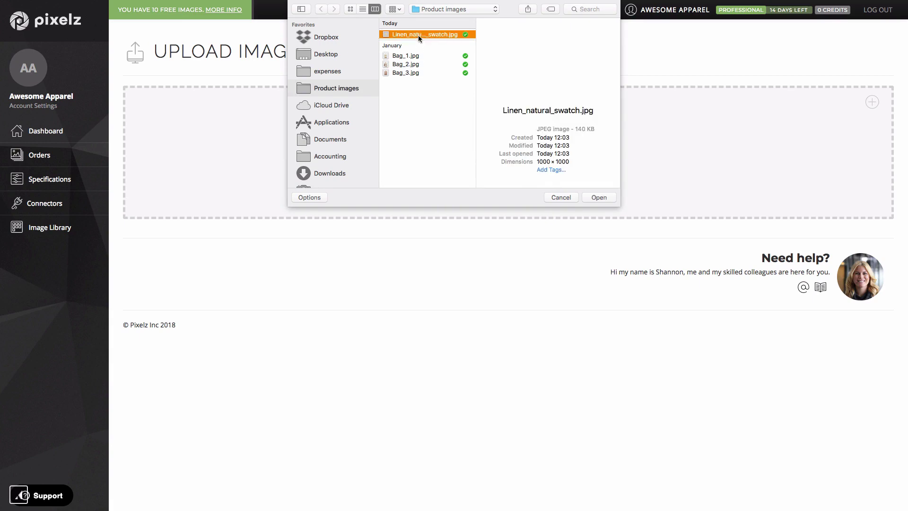
{"action": "left_click", "coordinate": [417, 73], "text": "shift"}
{"action": "left_click", "coordinate": [599, 197]}
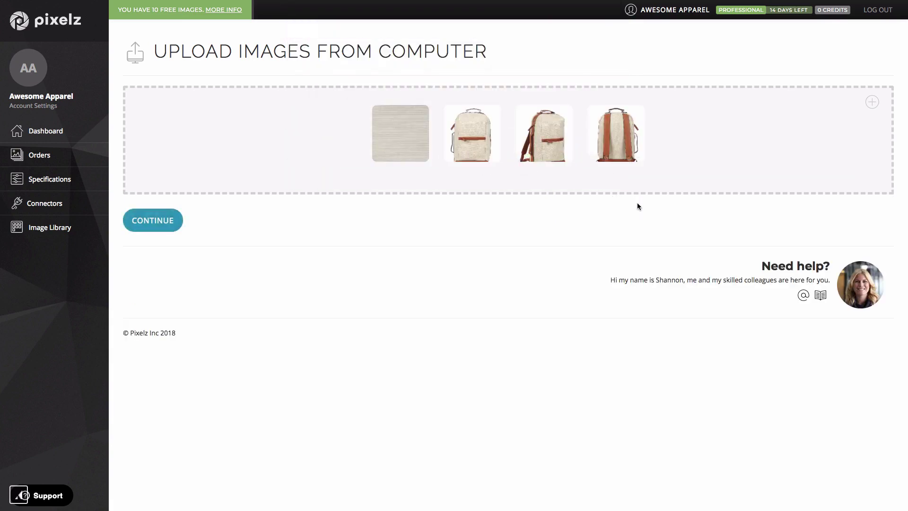
{"action": "left_click", "coordinate": [150, 221]}
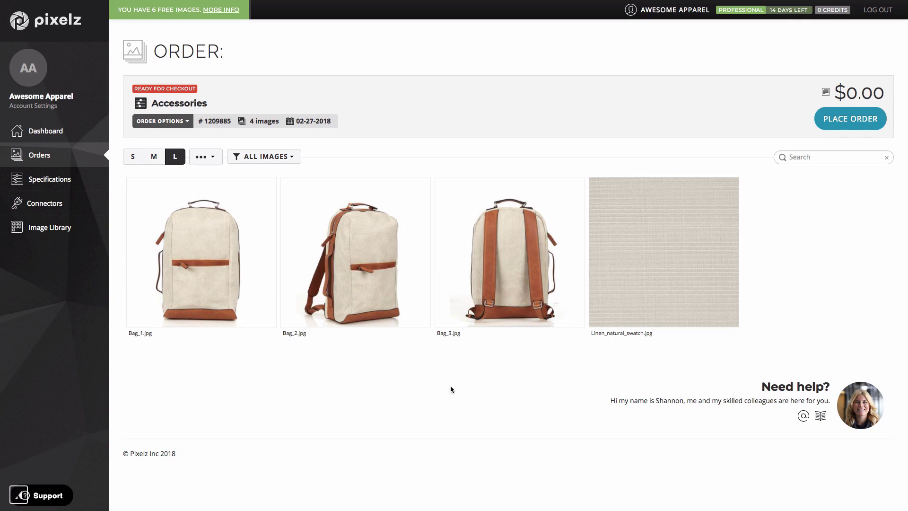
- Check the Order Options, then select images Bag_1 through Bag_3 together
{"action": "left_click", "coordinate": [184, 124]}
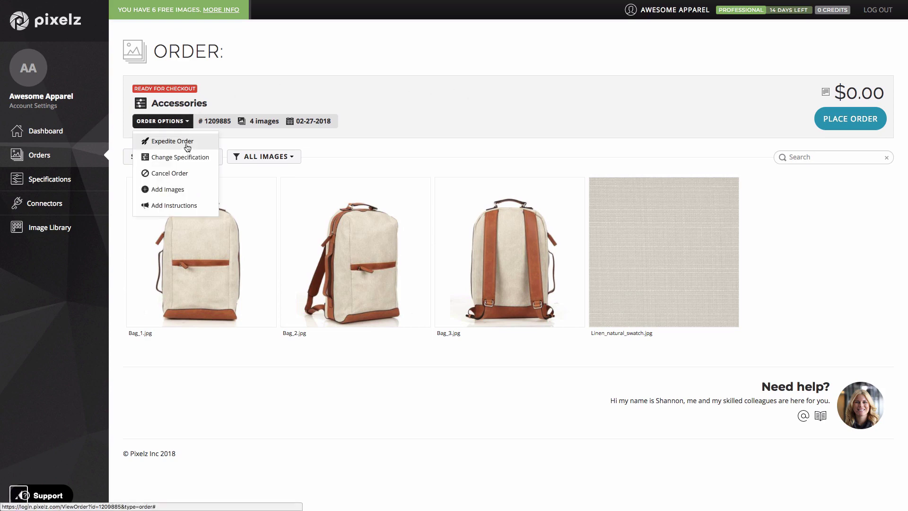
{"action": "left_click", "coordinate": [467, 146]}
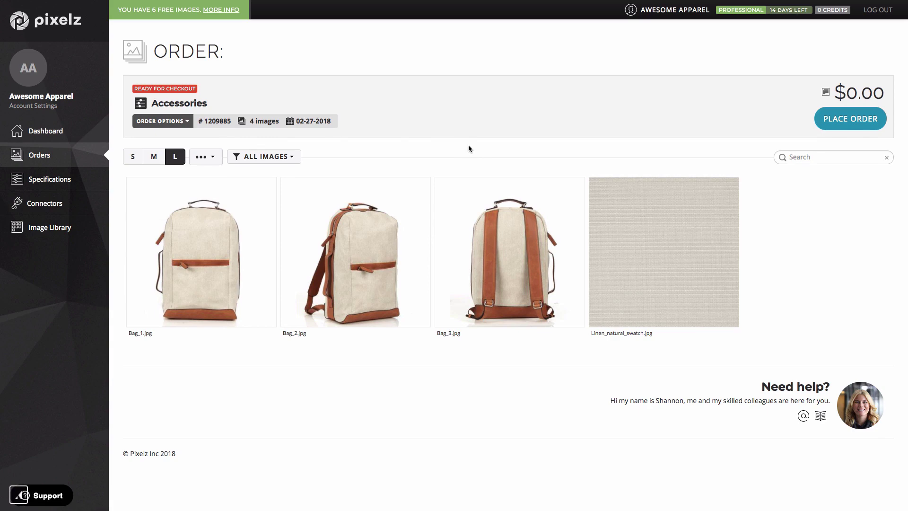
{"action": "left_click", "coordinate": [228, 233]}
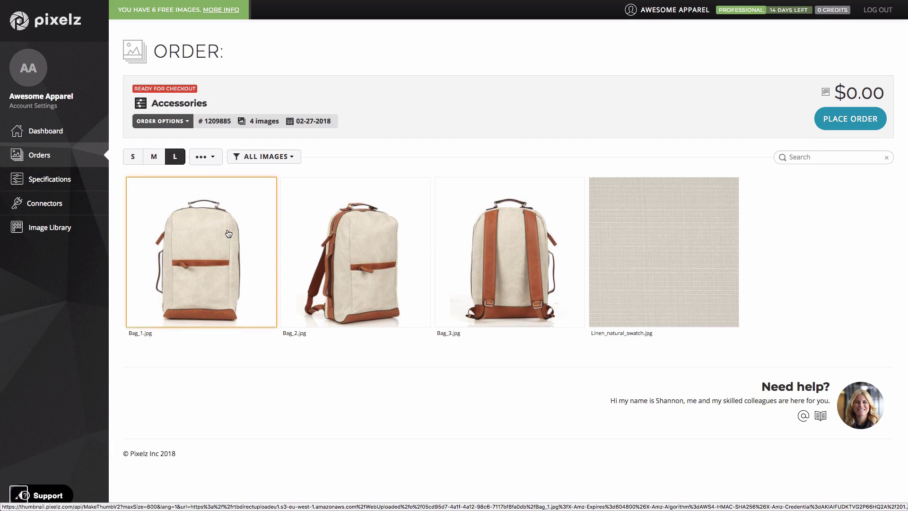
{"action": "left_click", "coordinate": [475, 249], "text": "shift"}
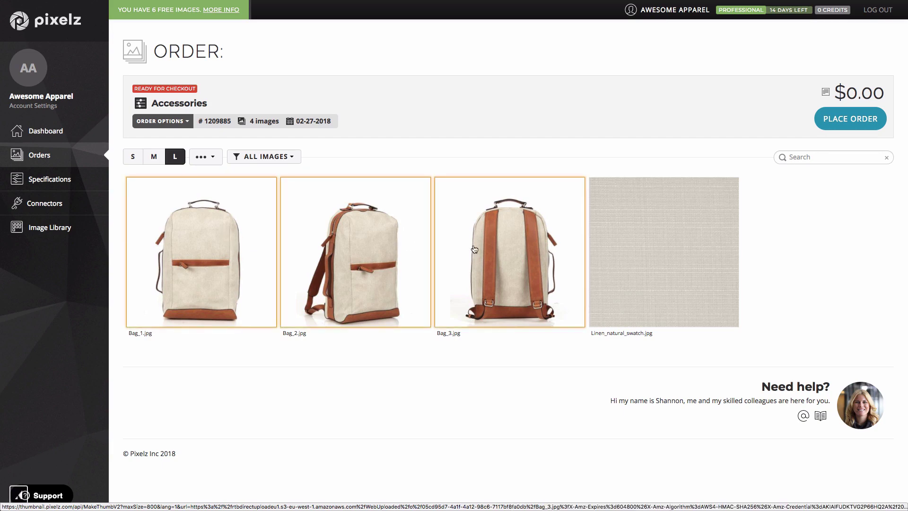
{"action": "right_click", "coordinate": [361, 236]}
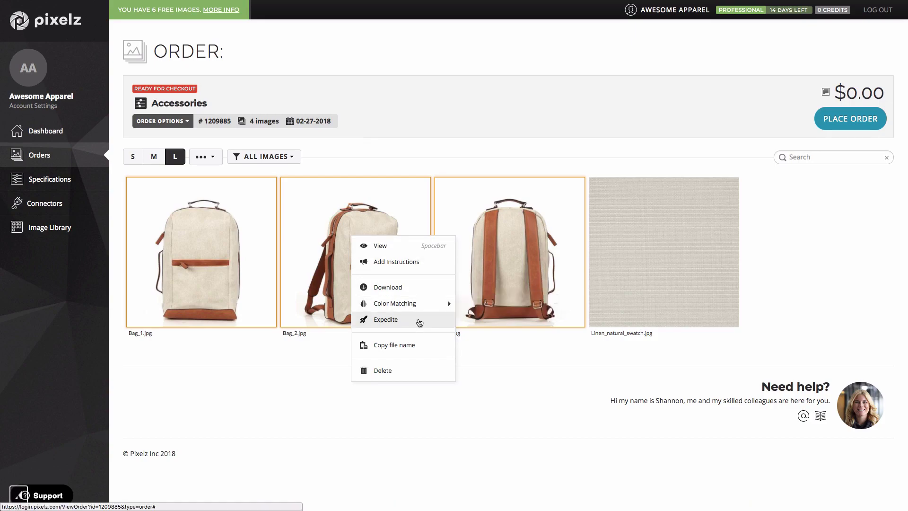
{"action": "left_click", "coordinate": [417, 319]}
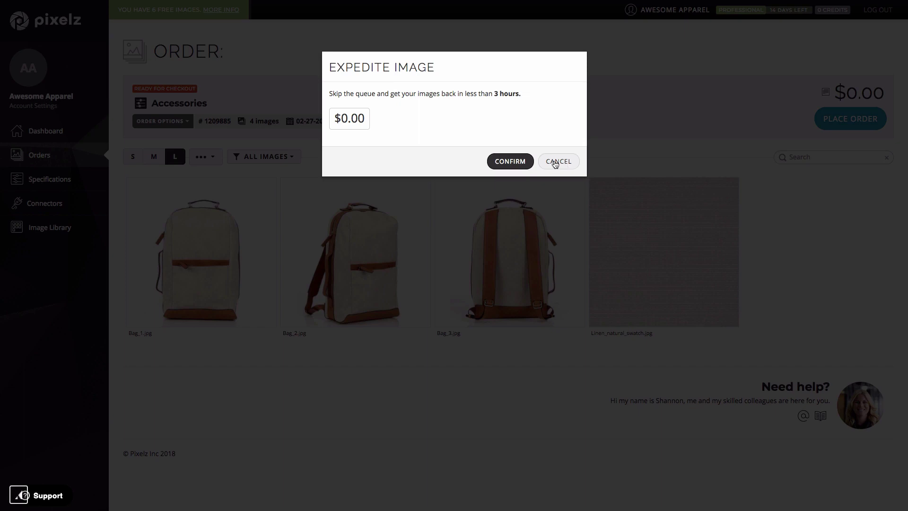
{"action": "left_click", "coordinate": [563, 163]}
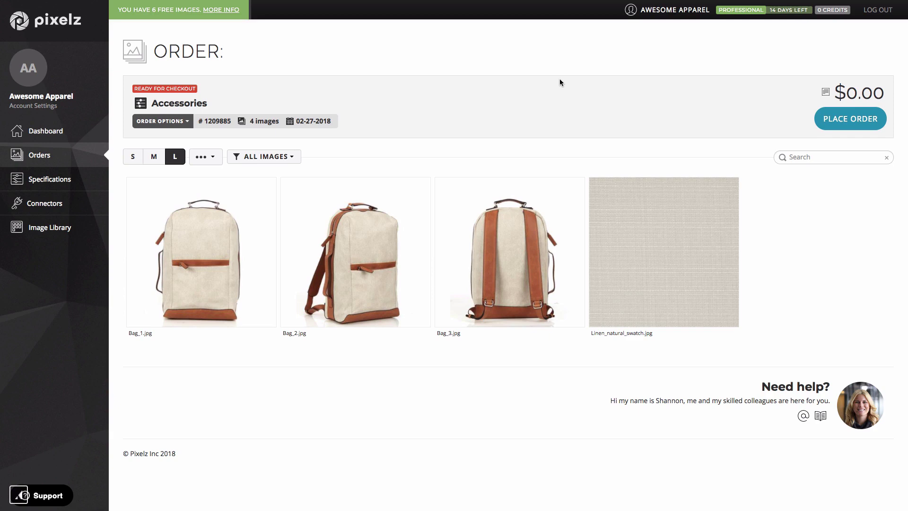
- Select all four images in the order and start Add Color Matching on them
{"action": "left_click", "coordinate": [243, 227]}
{"action": "left_click", "coordinate": [649, 229], "text": "shift"}
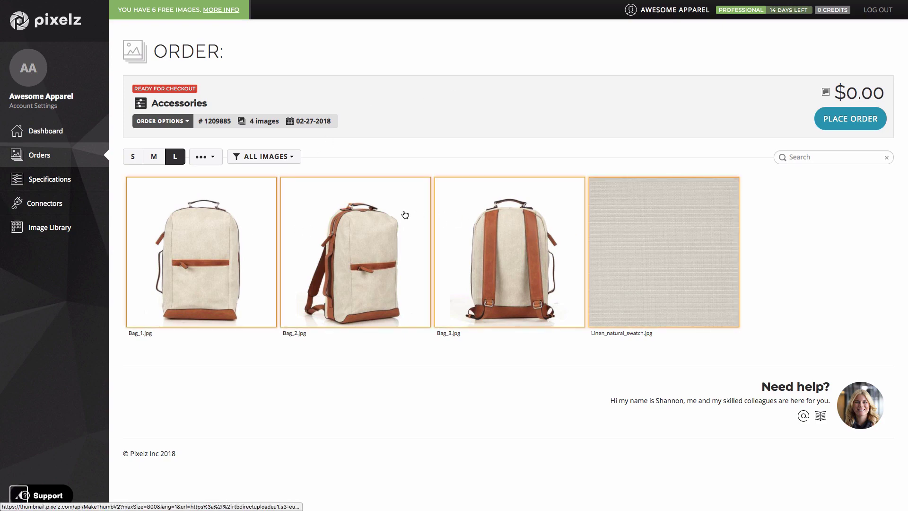
{"action": "right_click", "coordinate": [385, 208]}
{"action": "mouse_move", "coordinate": [450, 277]}
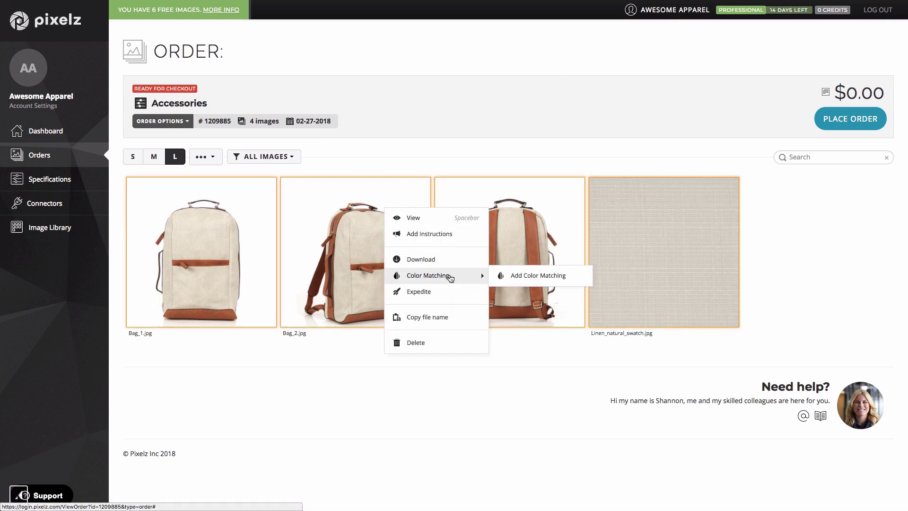
{"action": "left_click", "coordinate": [528, 276]}
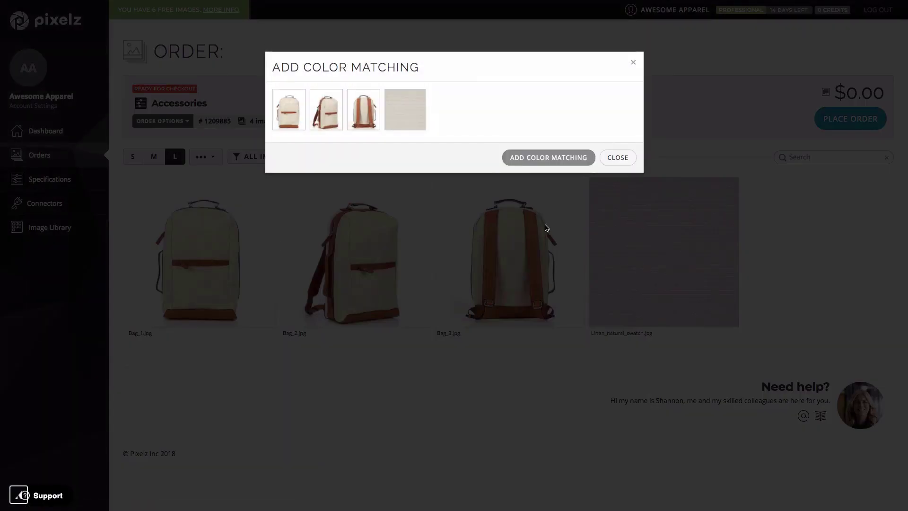
- Choose the linen swatch as the colour reference and mark it Reference only
{"action": "left_click", "coordinate": [413, 118]}
{"action": "left_click", "coordinate": [413, 118]}
{"action": "left_click", "coordinate": [416, 120]}
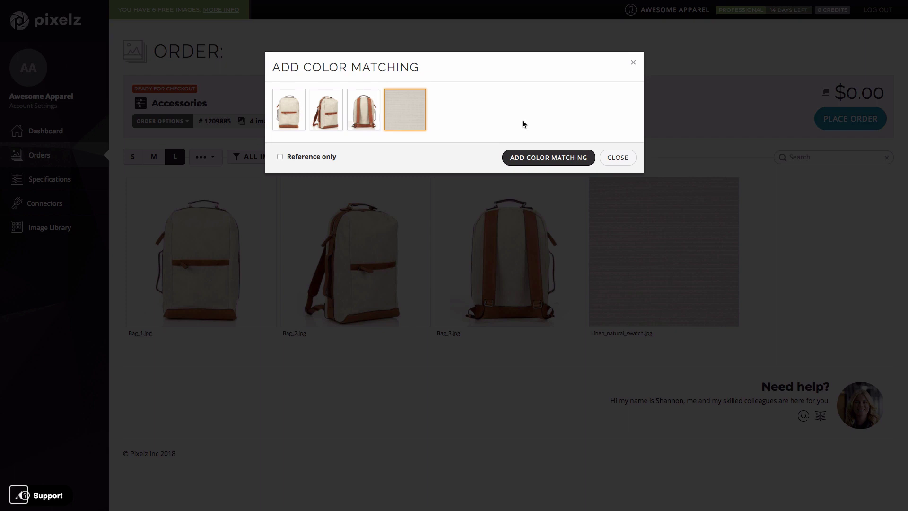
{"action": "left_click", "coordinate": [280, 158]}
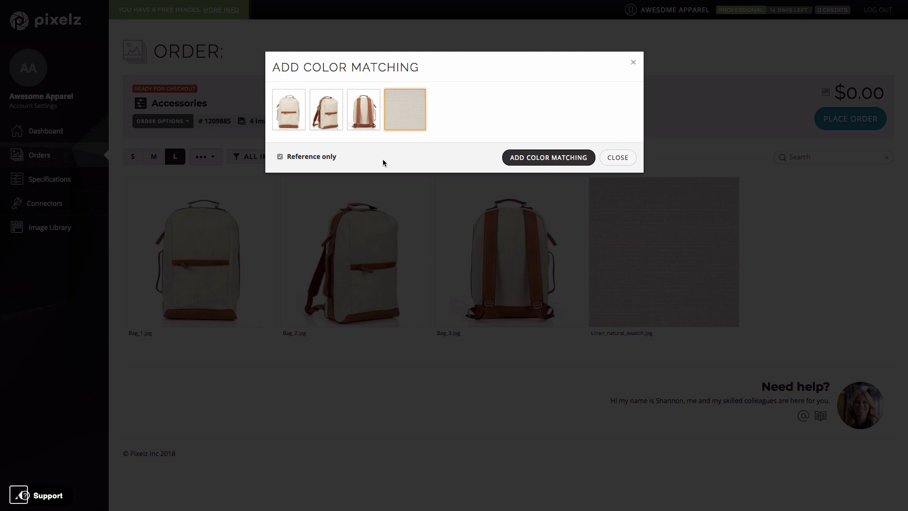
- Apply the colour matching to the three bag images, with the linen swatch as reference
{"action": "left_click", "coordinate": [539, 161]}
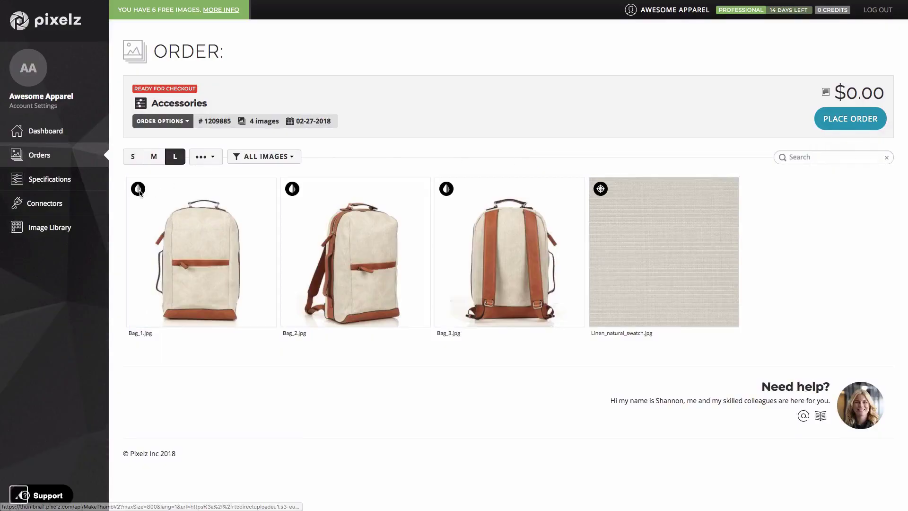